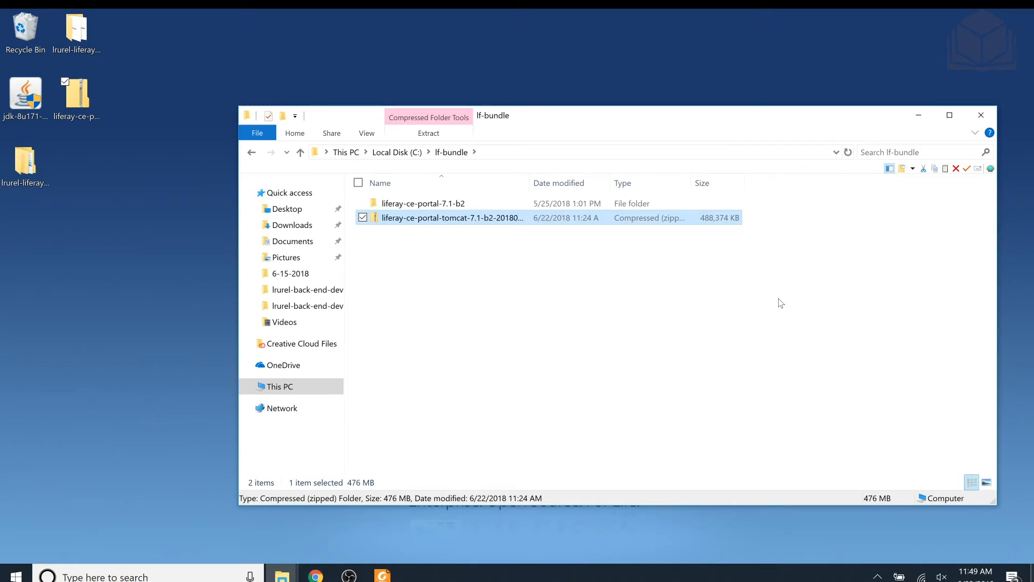
- Open the bin folder of tomcat-9.0.6 inside the extracted liferay-ce-portal-7.1-b2 folder
{"action": "left_click", "coordinate": [439, 205]}
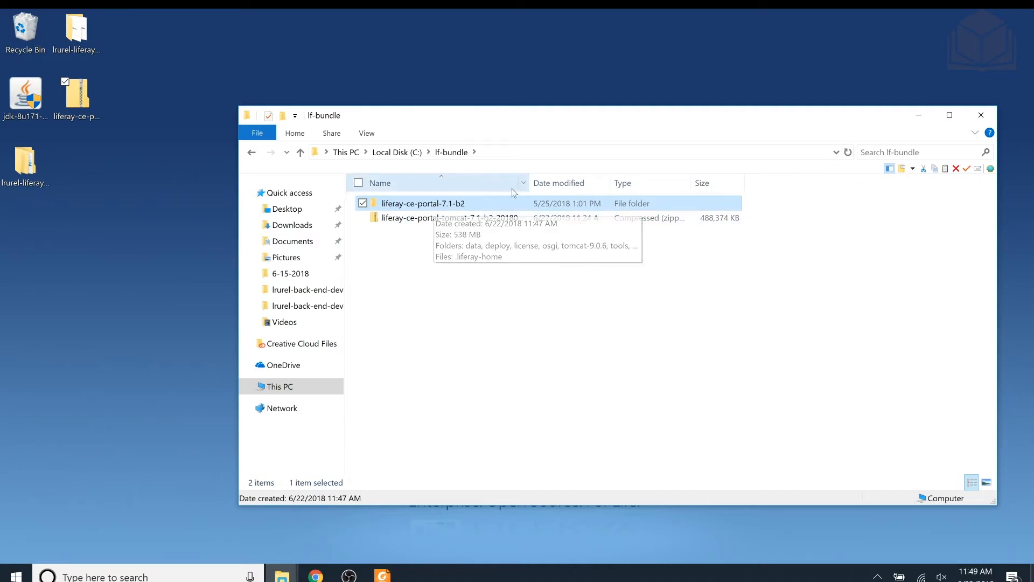
{"action": "double_click", "coordinate": [470, 207]}
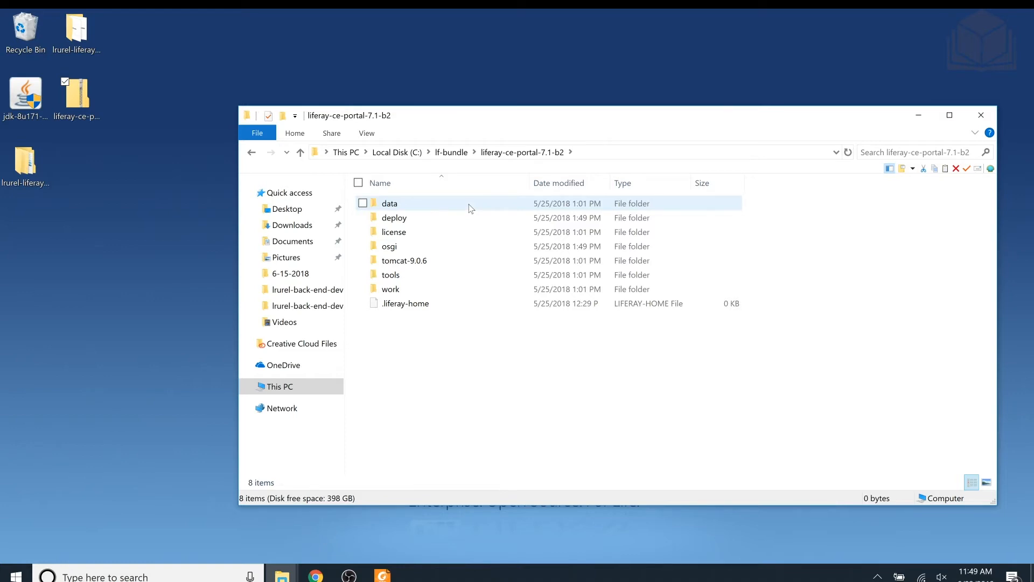
{"action": "left_click", "coordinate": [448, 266]}
{"action": "double_click", "coordinate": [447, 264]}
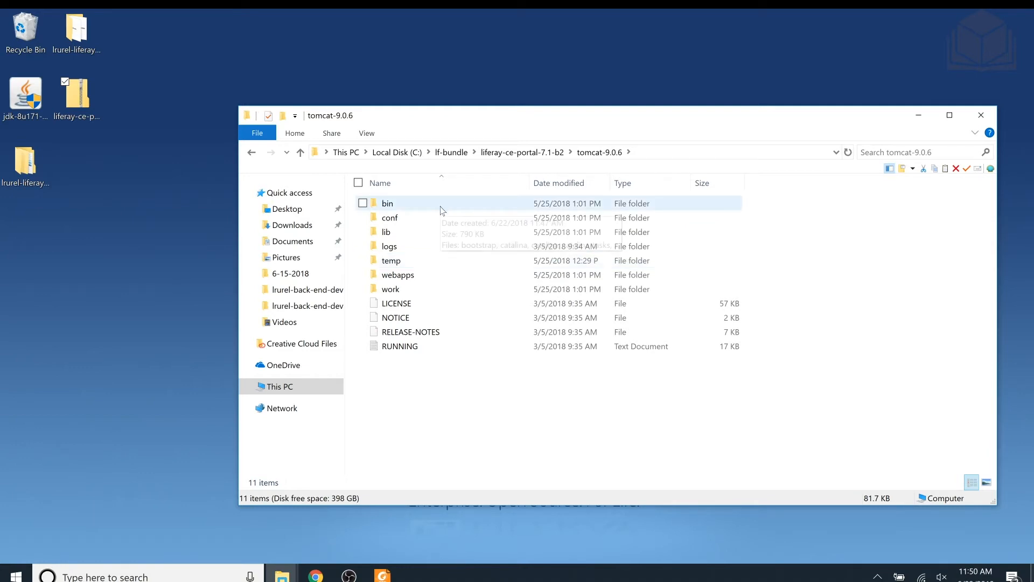
{"action": "double_click", "coordinate": [388, 203]}
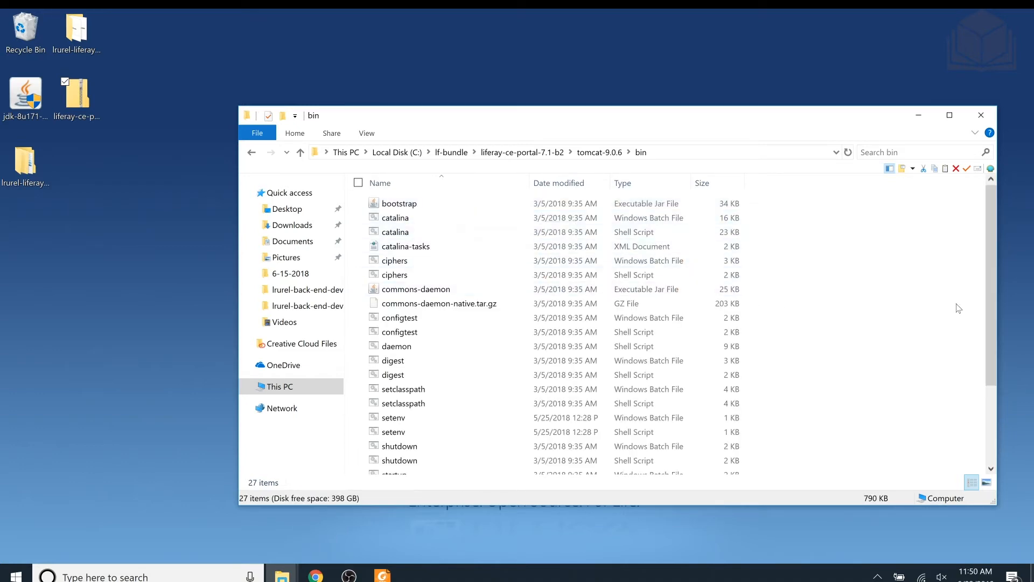
- Run the startup Windows batch file from Tomcat's bin folder to start the Liferay server
{"action": "left_click_drag", "start_coordinate": [993, 289], "coordinate": [997, 346]}
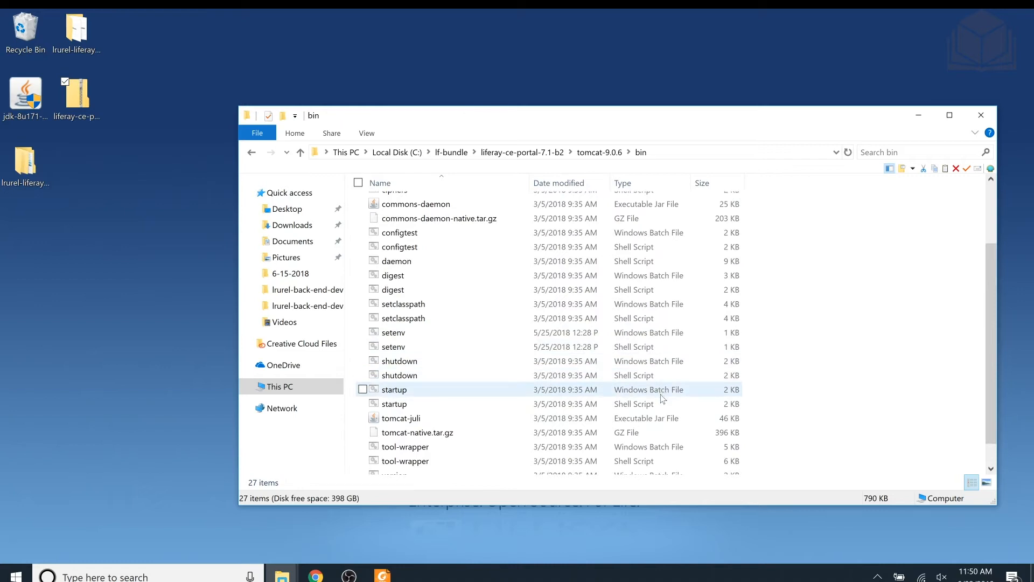
{"action": "left_click", "coordinate": [570, 399]}
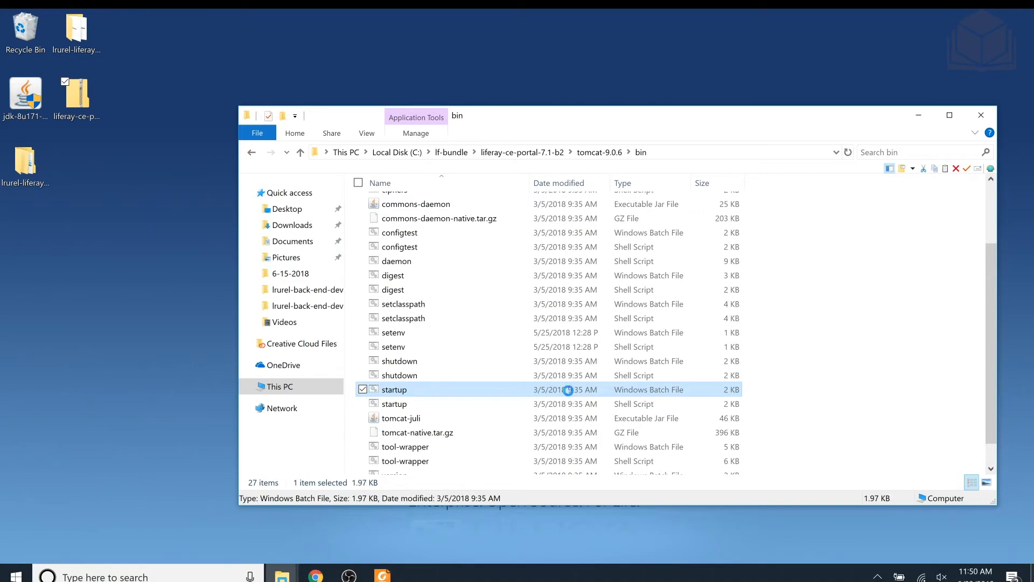
{"action": "double_click", "coordinate": [568, 392]}
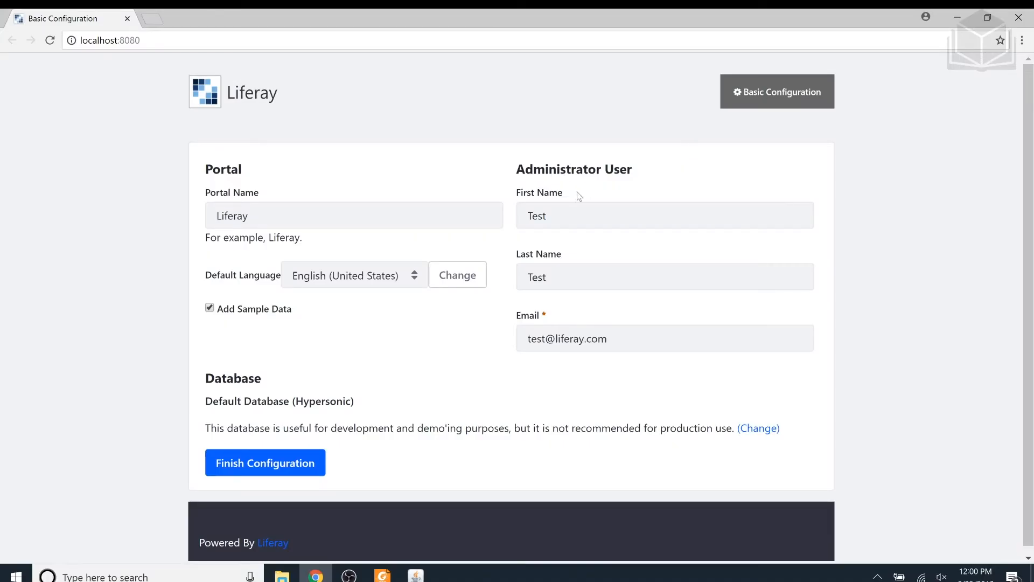
- Set the portal name to "Livingstone Hotels & Resorts" in the basic configuration
{"action": "left_click_drag", "start_coordinate": [249, 216], "coordinate": [198, 218]}
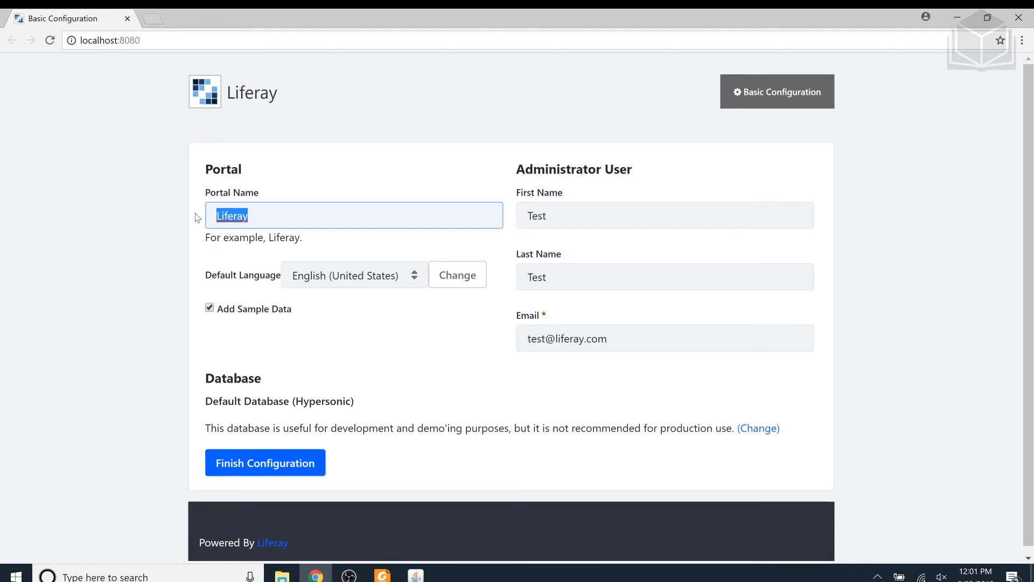
{"action": "key", "text": "BackSpace"}
{"action": "type", "text": "Livingstone"}
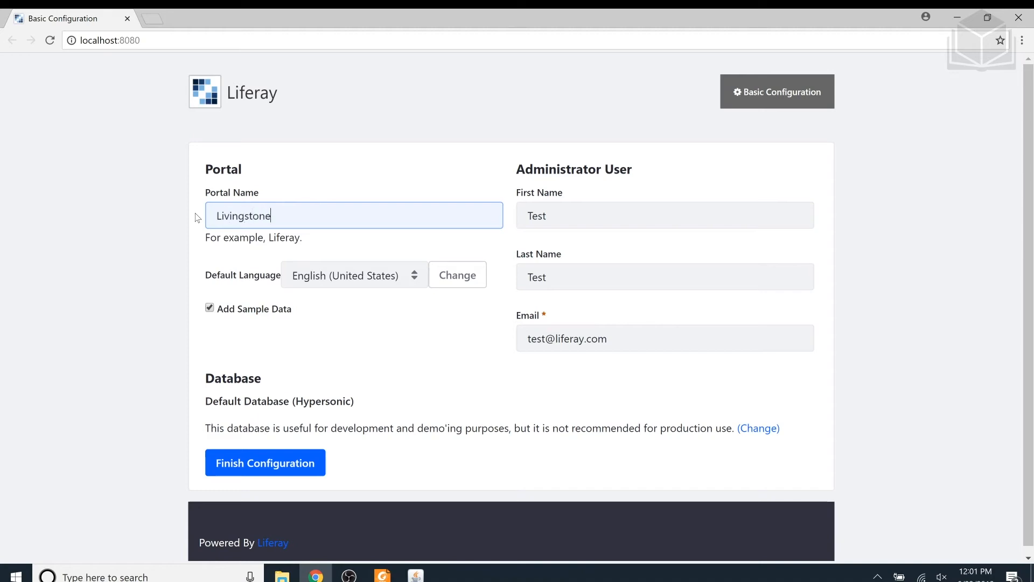
{"action": "type", "text": " Hotels & Resorts"}
{"action": "key", "text": "Tab"}
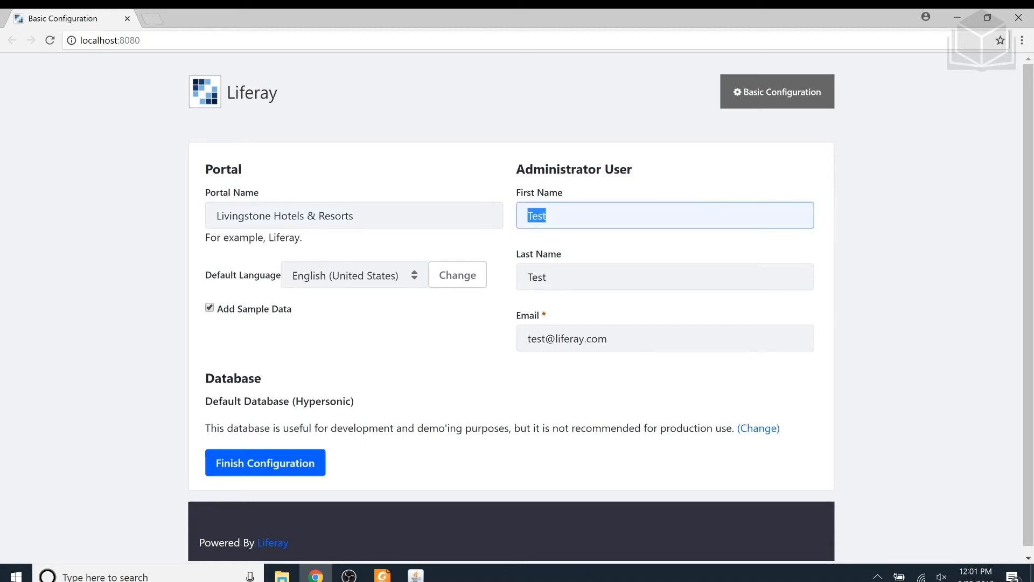
- Replace the administrator user's default first name and last name with the portal administrator's
{"action": "type", "text": "Livingston"}
{"action": "type", "text": "e"}
{"action": "key", "text": "Tab"}
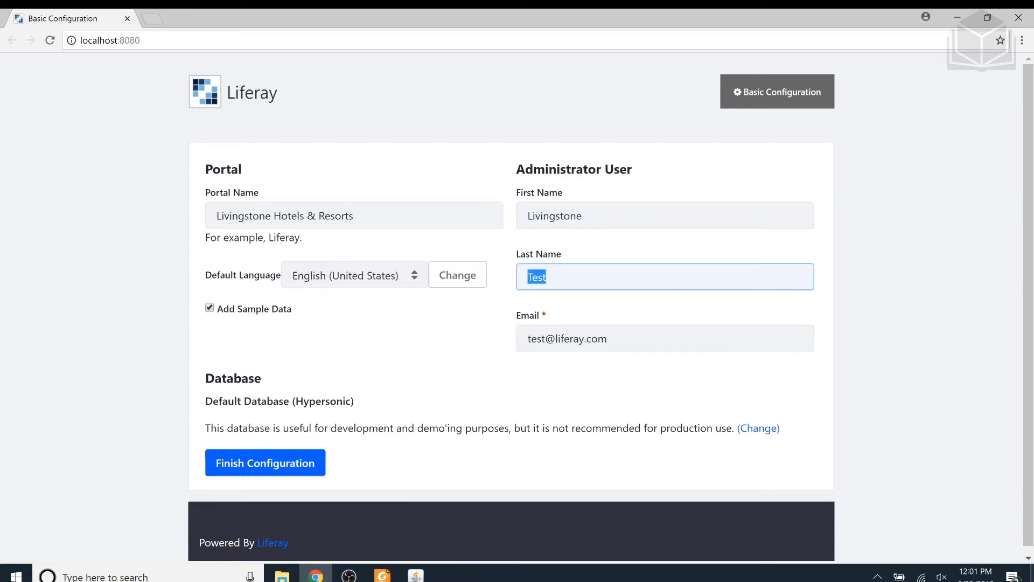
{"action": "type", "text": "Admin"}
- Enter the administrator's email address and finish the basic configuration with Add Sample Data turned off
{"action": "double_click", "coordinate": [536, 339]}
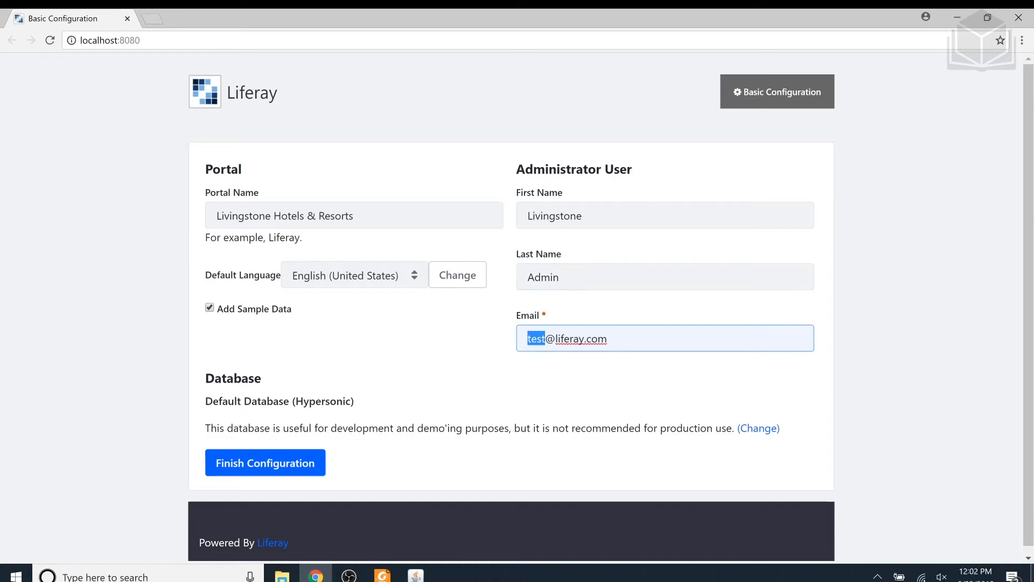
{"action": "type", "text": "admin"}
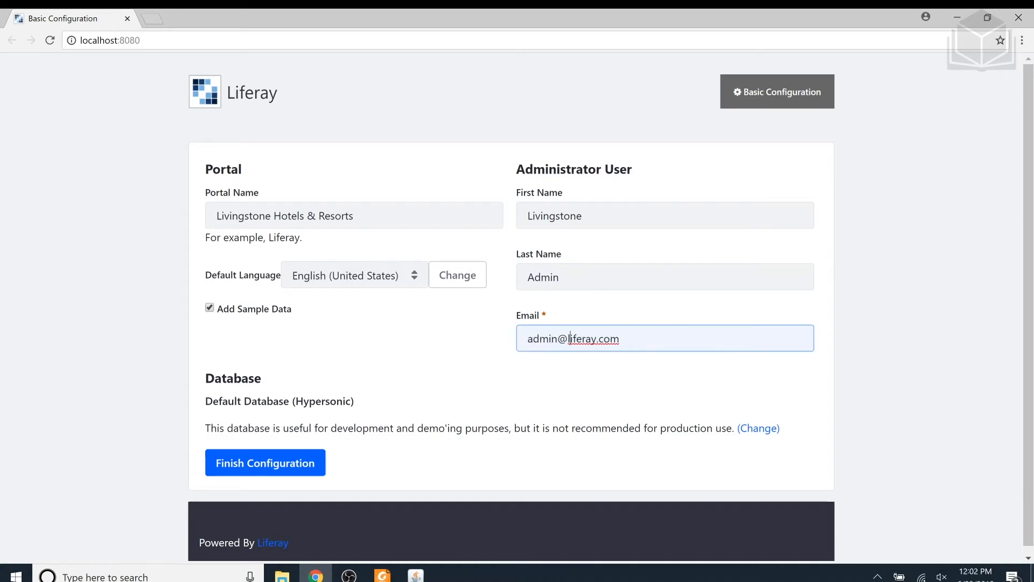
{"action": "left_click", "coordinate": [592, 338]}
{"action": "key", "text": "BackSpace"}
{"action": "key", "text": "BackSpace"}
{"action": "key", "text": "BackSpace"}
{"action": "key", "text": "BackSpace"}
{"action": "key", "text": "BackSpace"}
{"action": "type", "text": "vingstone"}
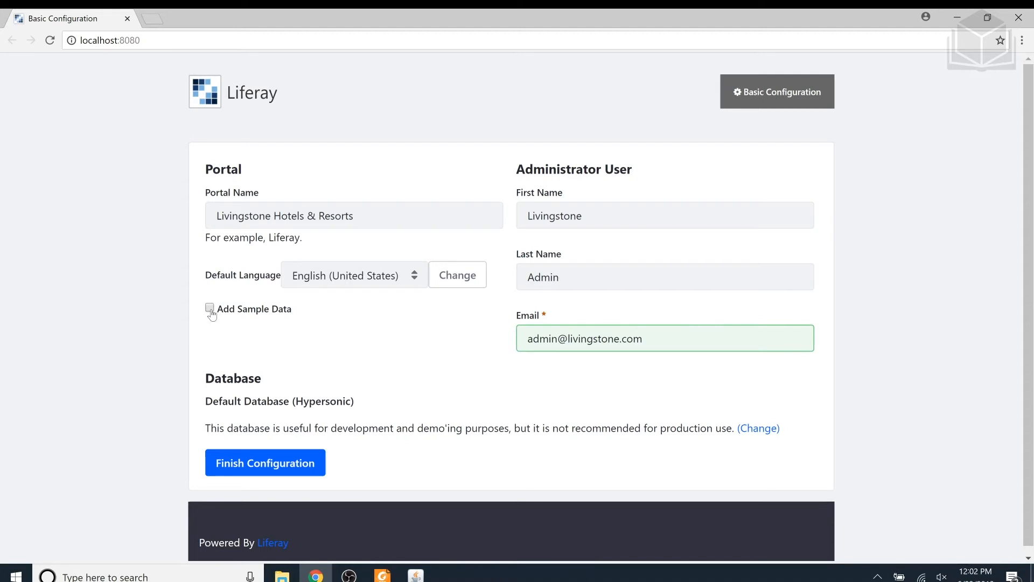
{"action": "left_click", "coordinate": [292, 464]}
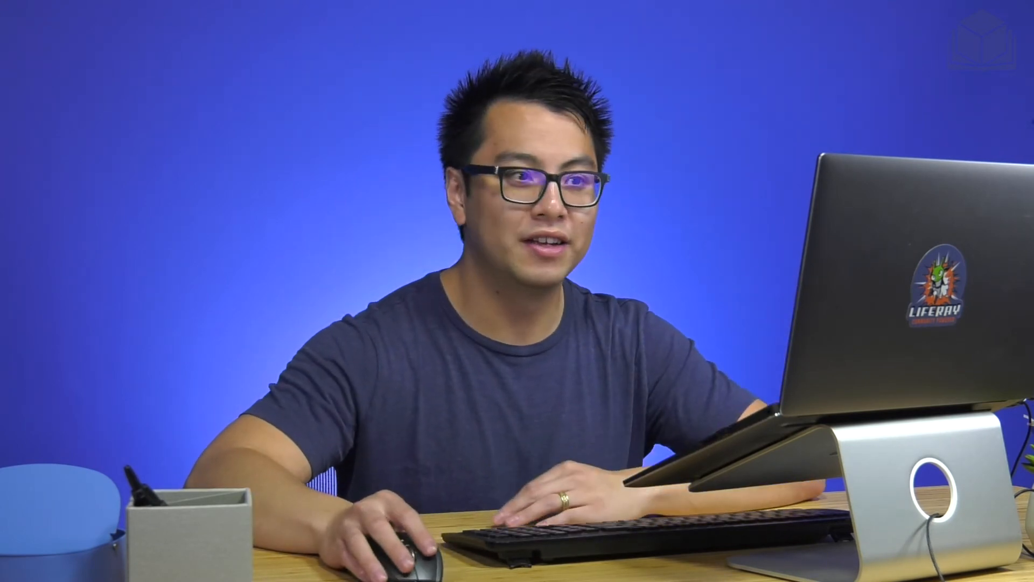
- View the list of languages available on the Terms of Use page and close it
{"action": "left_click", "coordinate": [910, 182]}
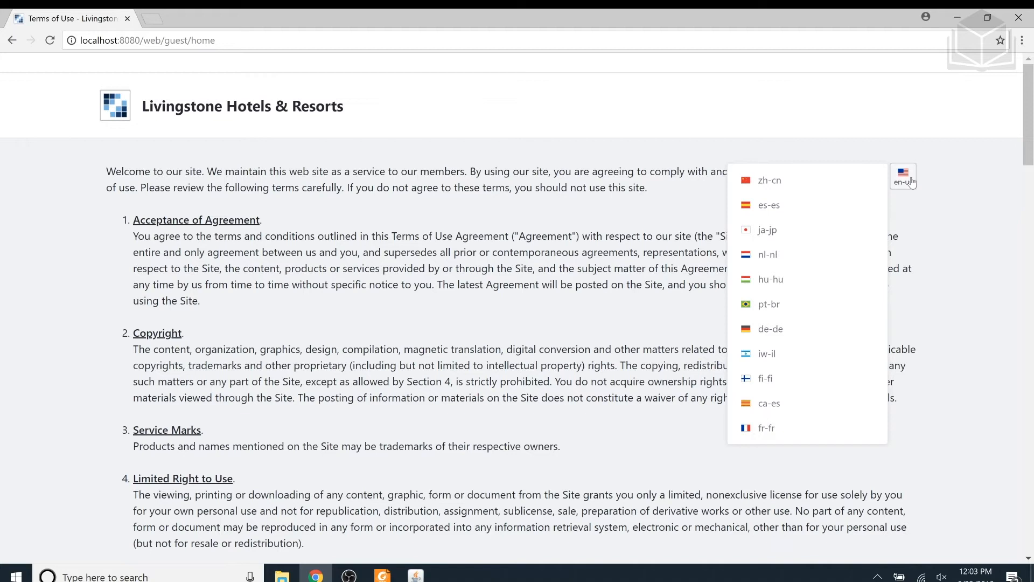
{"action": "left_click", "coordinate": [690, 187]}
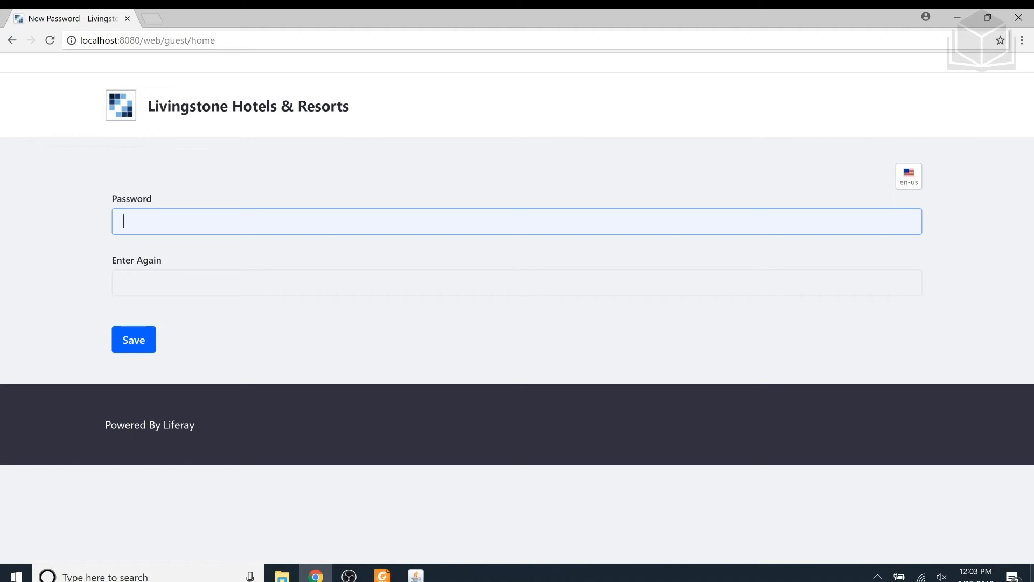
- Enter the administrator's new account password in both password fields and save it
{"action": "type", "text": "test"}
{"action": "key", "text": "Tab"}
{"action": "type", "text": "test"}
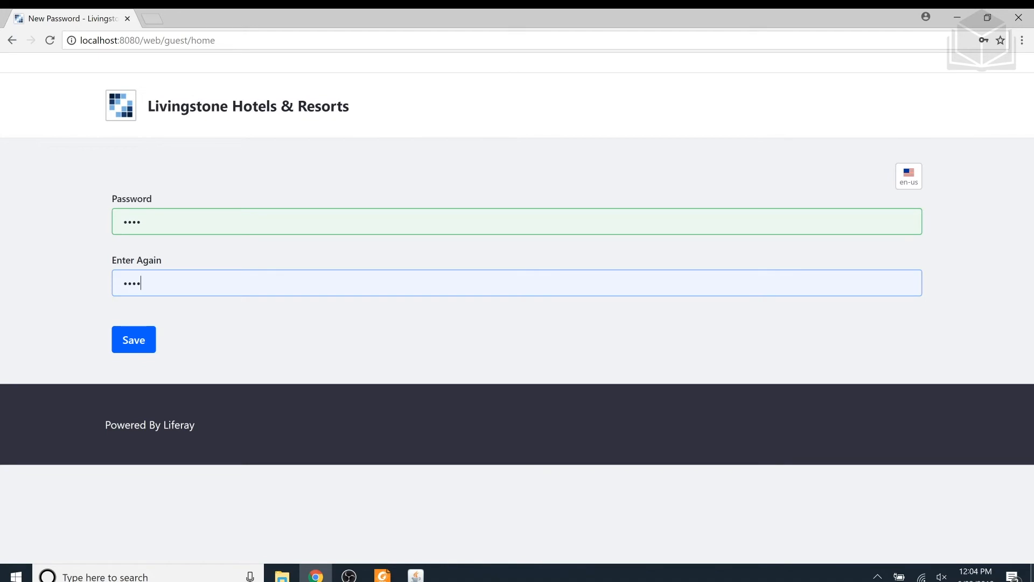
{"action": "left_click", "coordinate": [133, 346]}
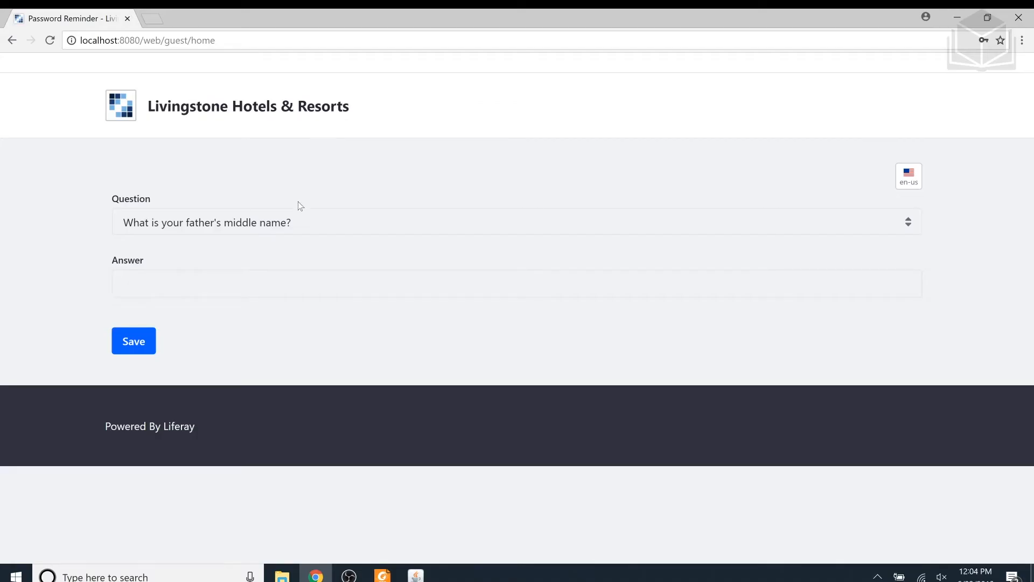
- Save the custom password reminder question "What's cooler than being cool?" together with its security answer
{"action": "left_click", "coordinate": [296, 220]}
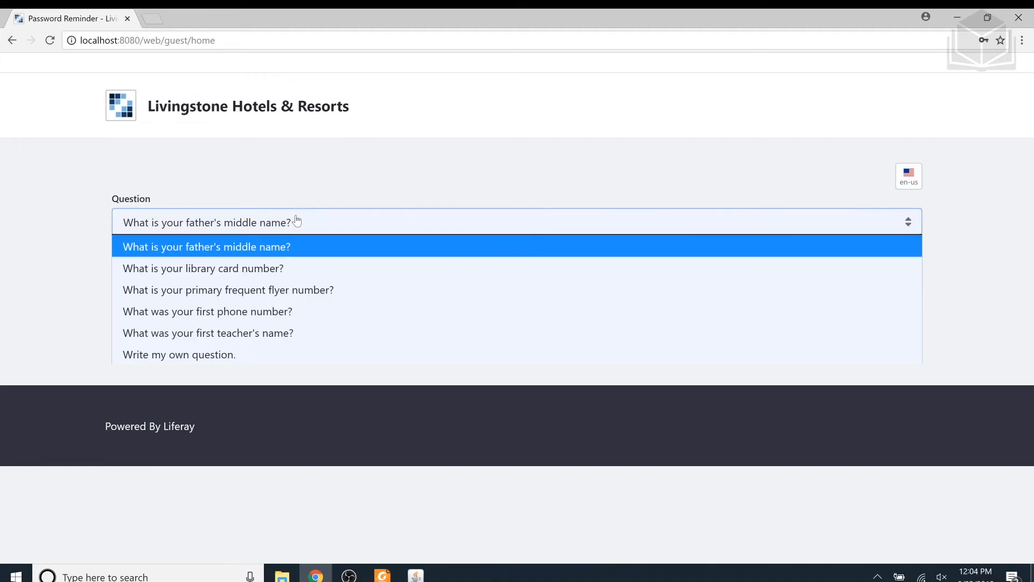
{"action": "left_click", "coordinate": [249, 354]}
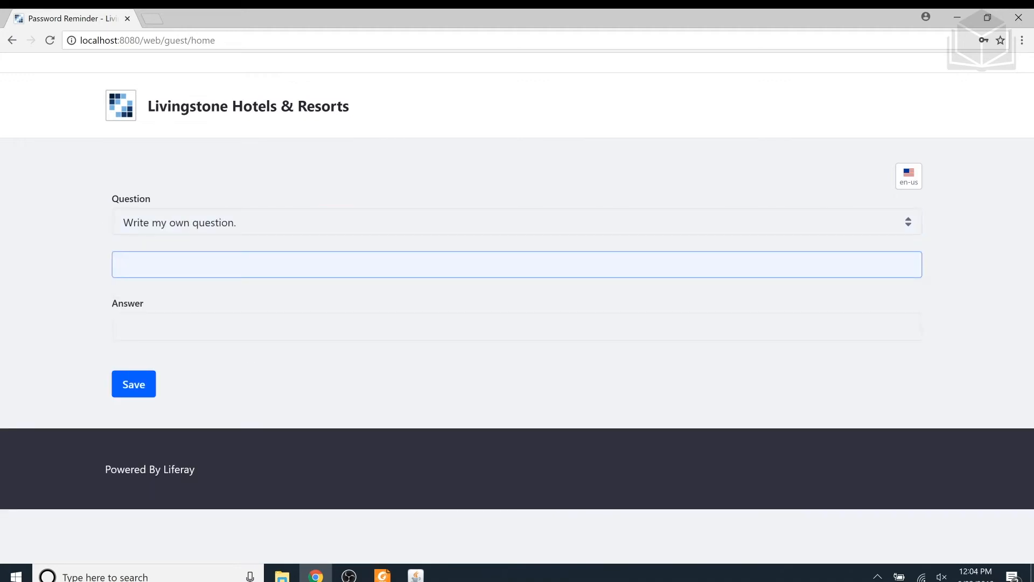
{"action": "left_click", "coordinate": [161, 264]}
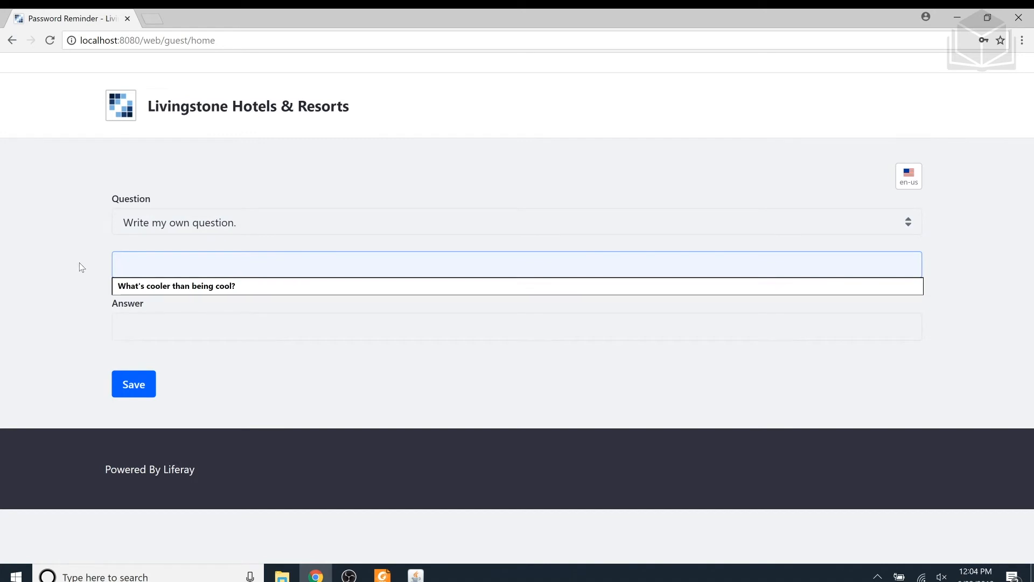
{"action": "left_click", "coordinate": [161, 287]}
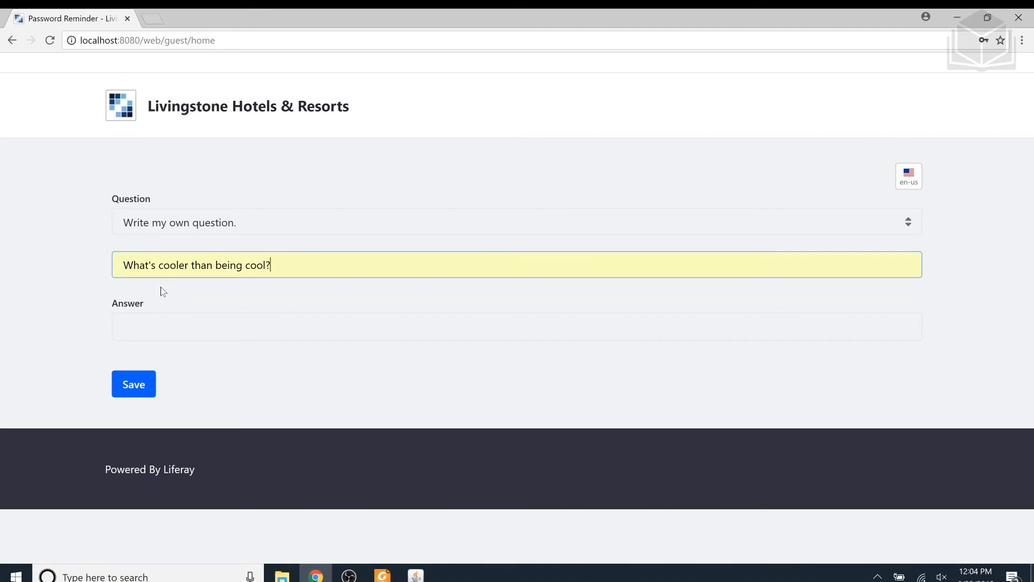
{"action": "left_click", "coordinate": [186, 330]}
{"action": "type", "text": "ice cold"}
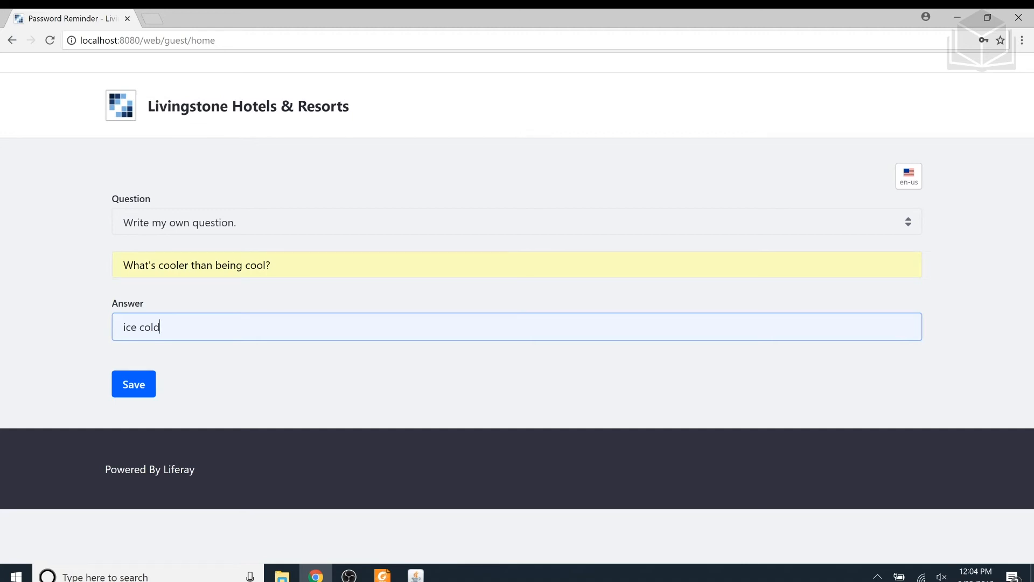
{"action": "left_click", "coordinate": [128, 397]}
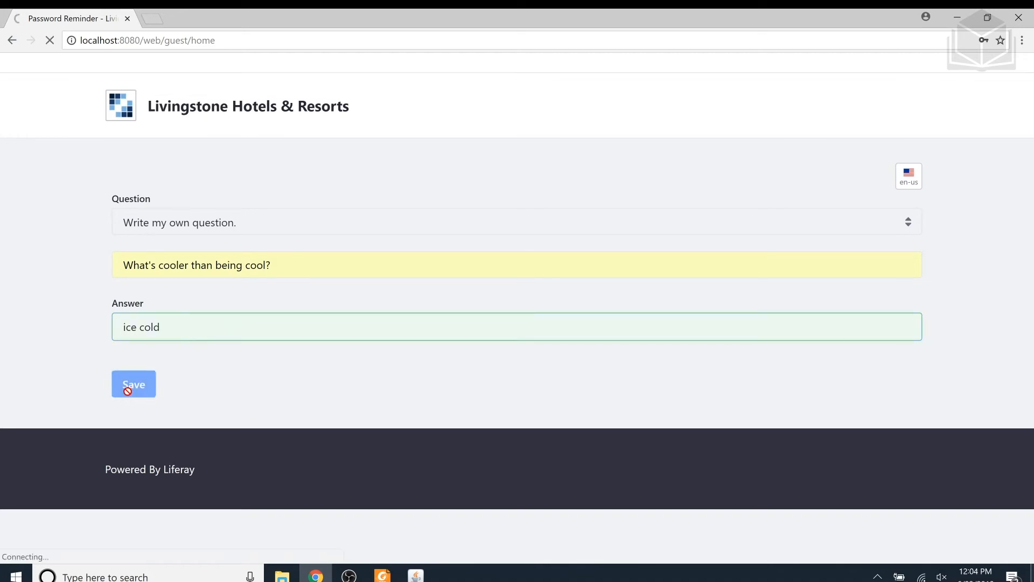
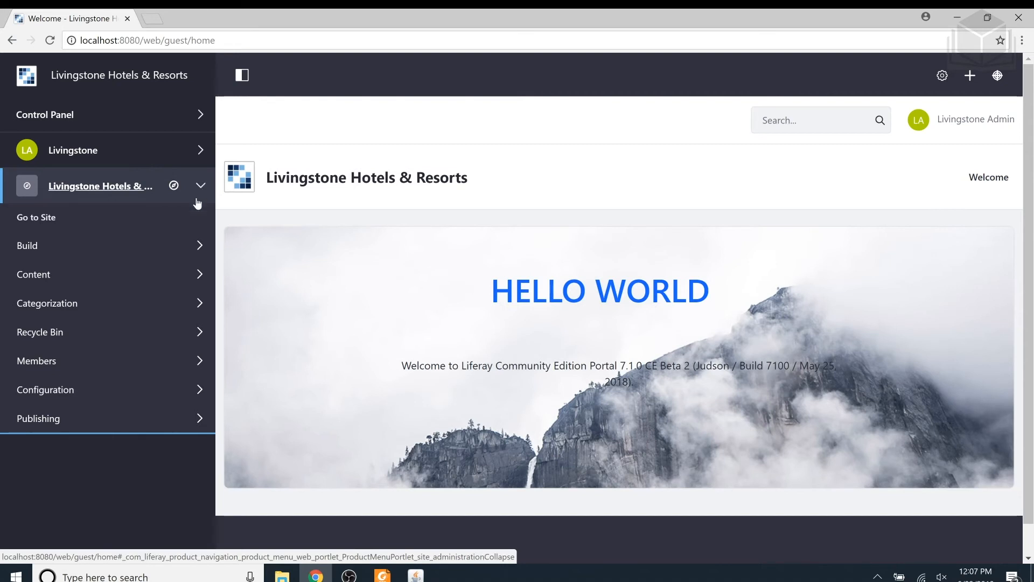
- Open the configuration of the site's public pages and change the current theme from the available themes to Fjord
{"action": "left_click", "coordinate": [166, 249]}
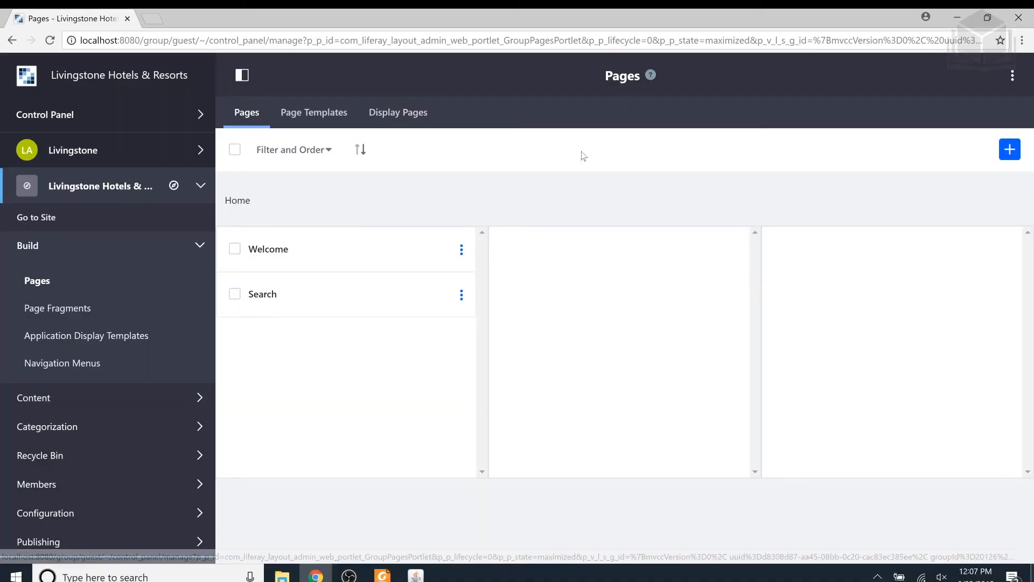
{"action": "left_click", "coordinate": [1013, 81]}
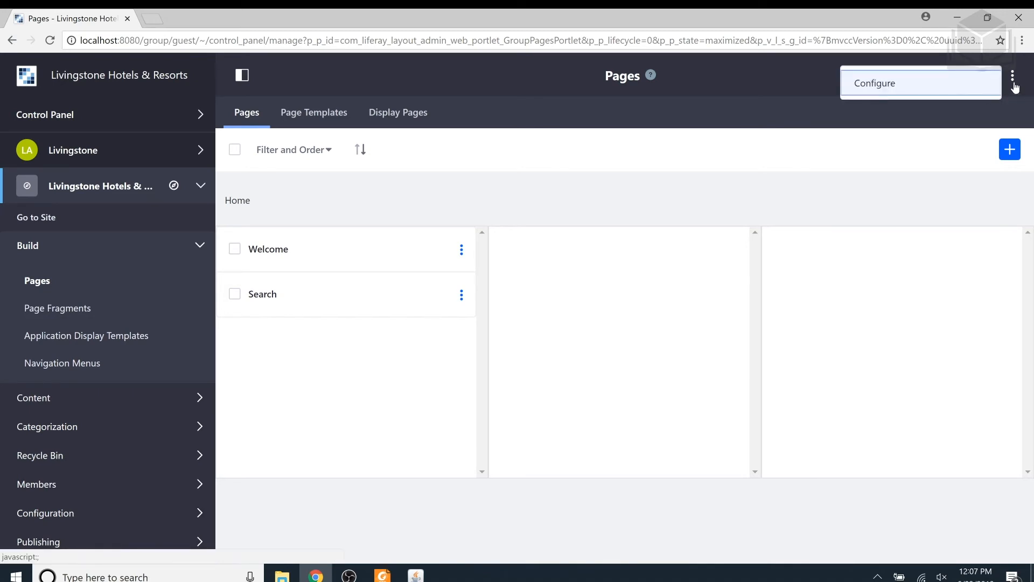
{"action": "left_click", "coordinate": [950, 82]}
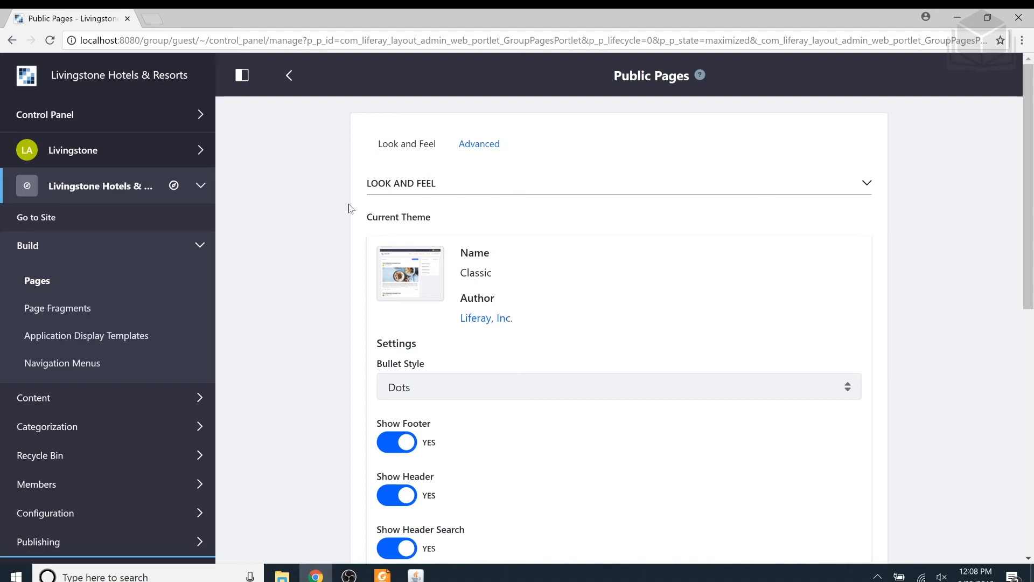
{"action": "scroll", "coordinate": [349, 209], "scroll_direction": "down", "scroll_amount": 5}
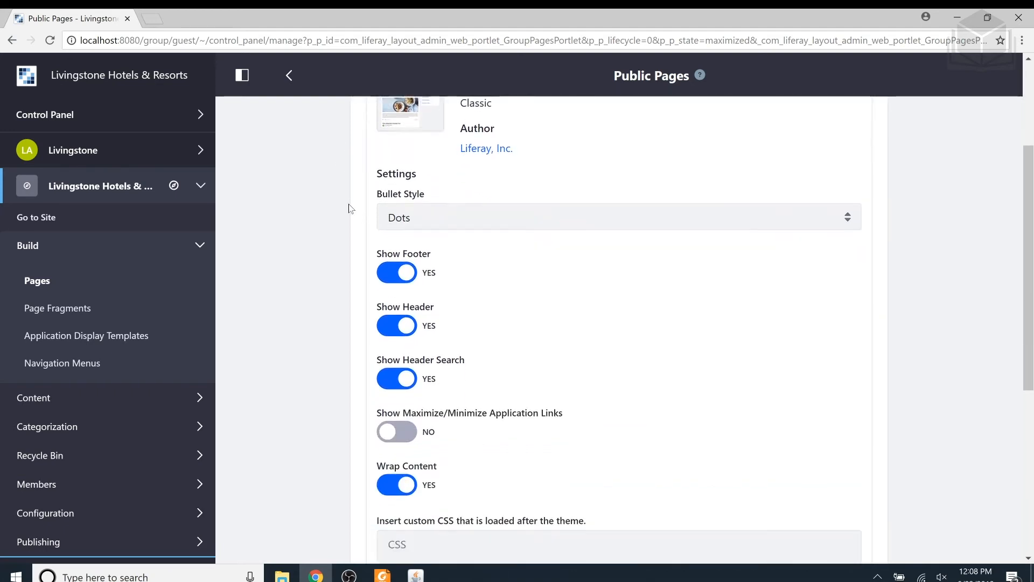
{"action": "scroll", "coordinate": [348, 208], "scroll_direction": "down", "scroll_amount": 4}
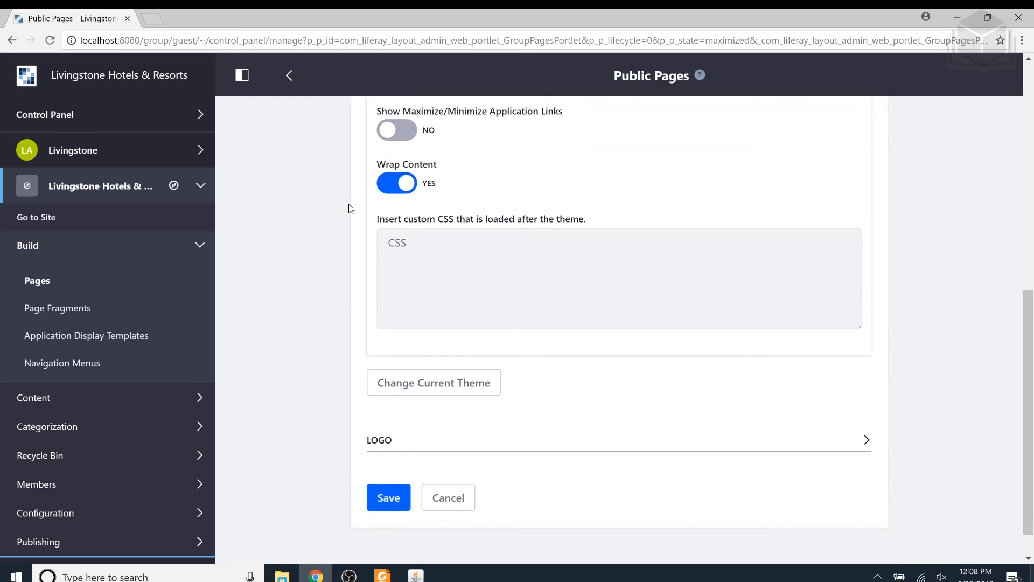
{"action": "left_click", "coordinate": [456, 386]}
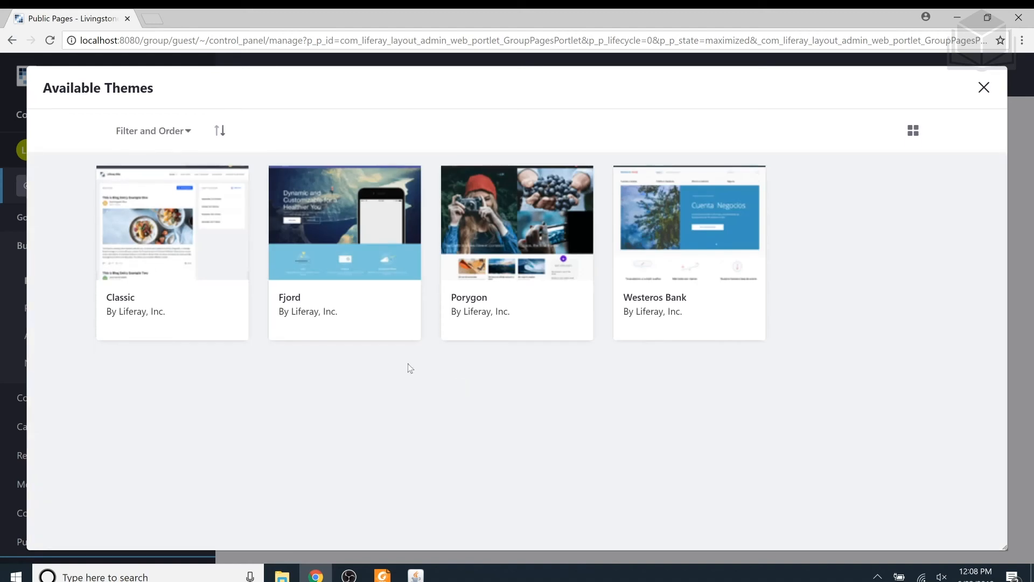
{"action": "left_click", "coordinate": [349, 243]}
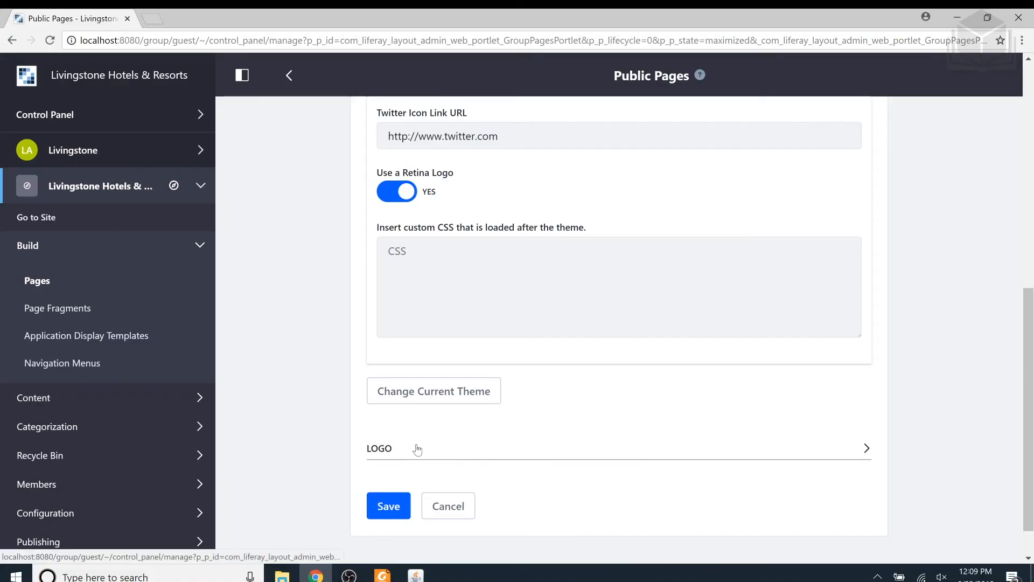
- Replace the public pages logo with the Livingstone PNG from the 01-liferay-and-users folder of the lrurel-liferay-fundamentals-exercises-7.1.0-rc folder on the Desktop
{"action": "left_click", "coordinate": [418, 449]}
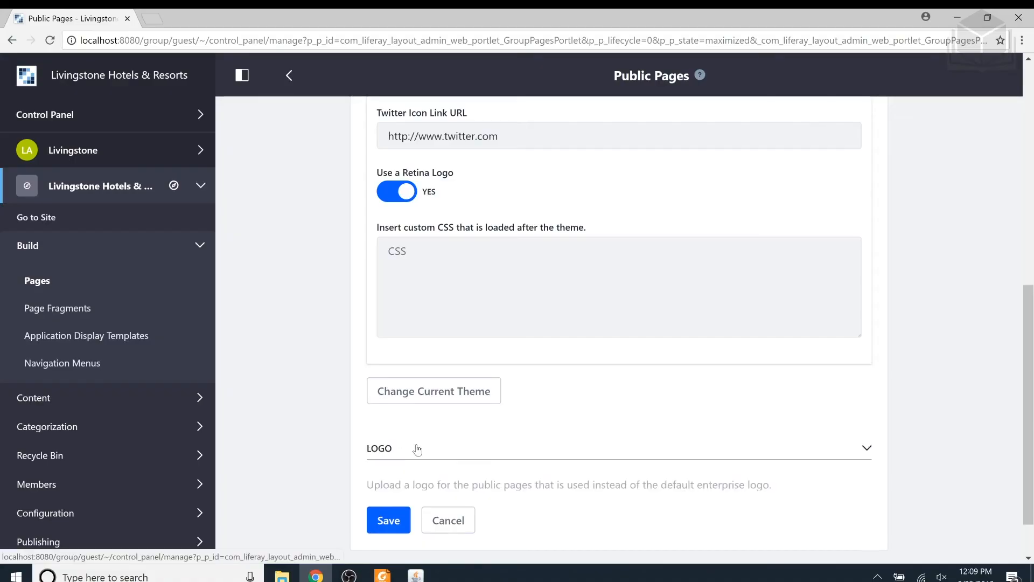
{"action": "scroll", "coordinate": [419, 448], "scroll_direction": "down", "scroll_amount": 1}
{"action": "scroll", "coordinate": [420, 447], "scroll_direction": "down", "scroll_amount": 2}
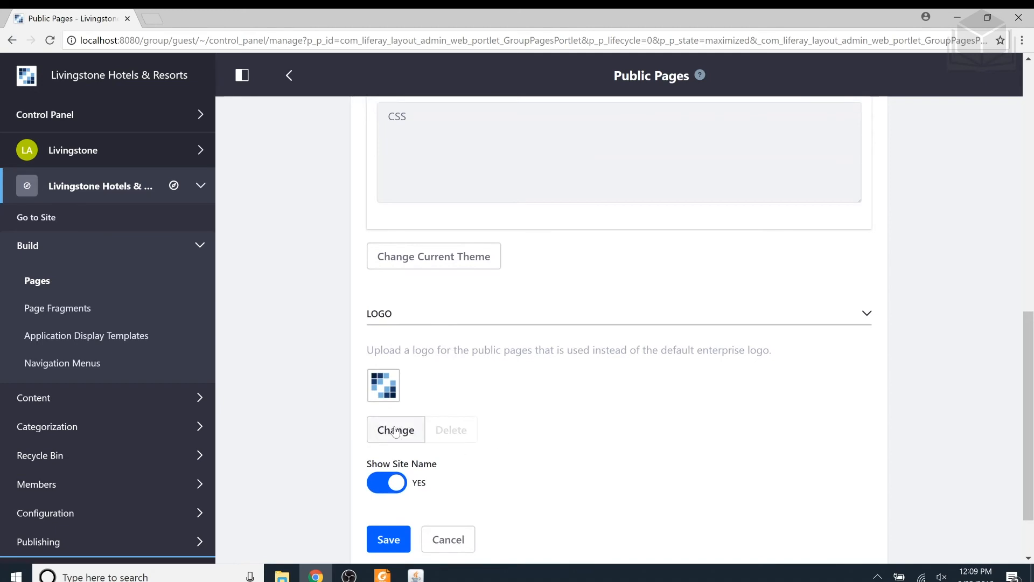
{"action": "left_click", "coordinate": [396, 430]}
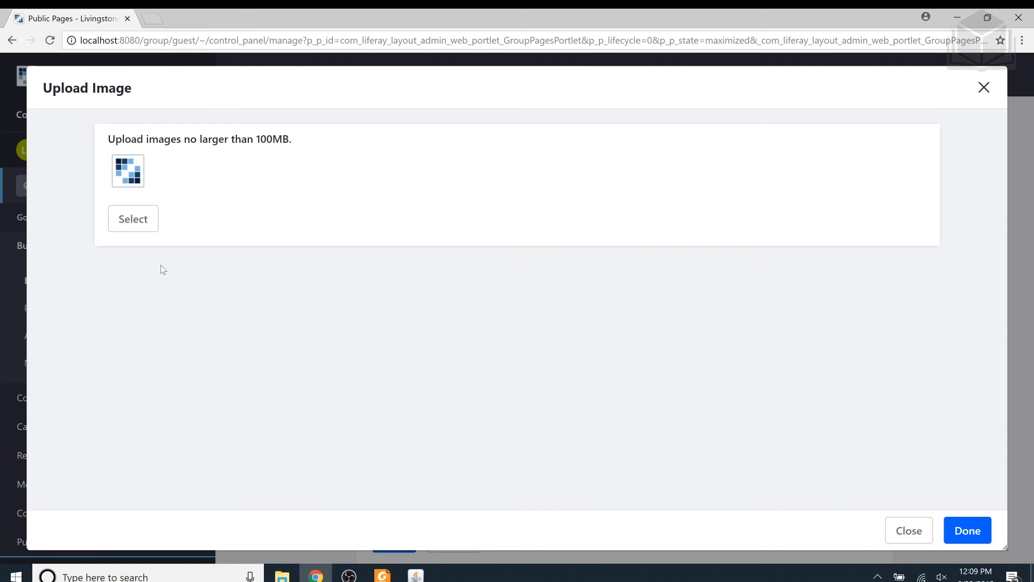
{"action": "left_click", "coordinate": [125, 225]}
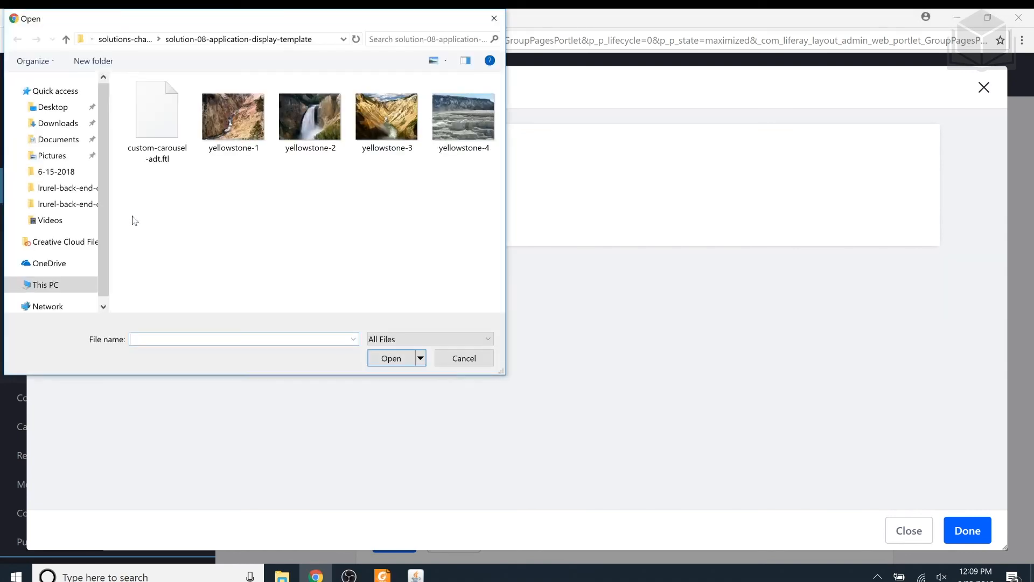
{"action": "left_click", "coordinate": [62, 111]}
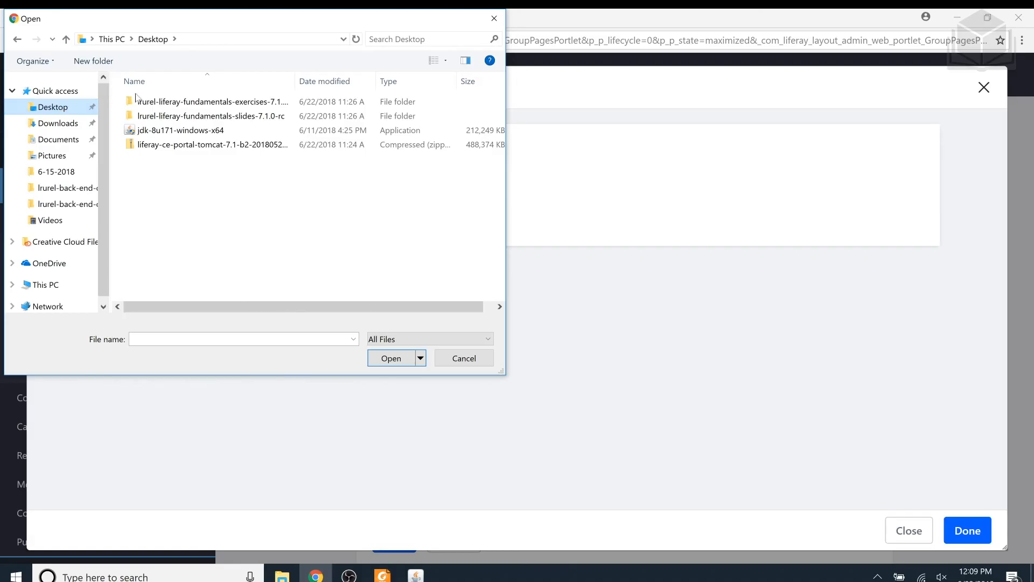
{"action": "double_click", "coordinate": [239, 107]}
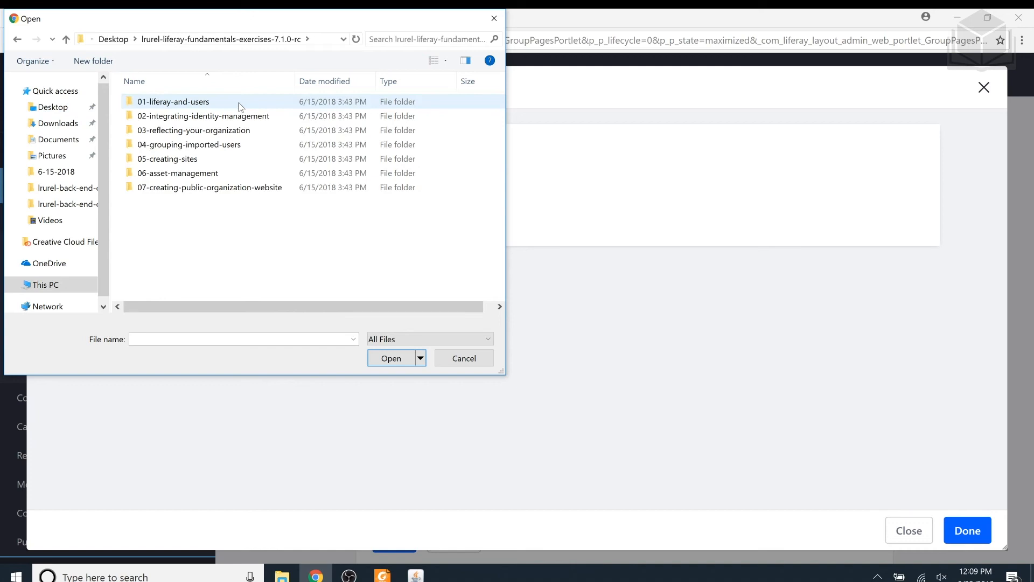
{"action": "double_click", "coordinate": [240, 103]}
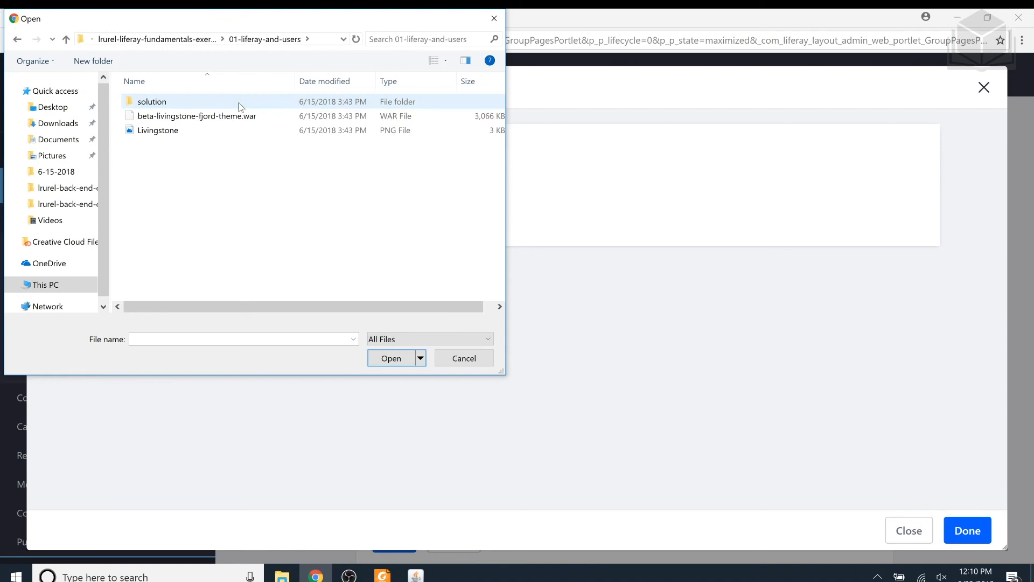
{"action": "left_click", "coordinate": [239, 139]}
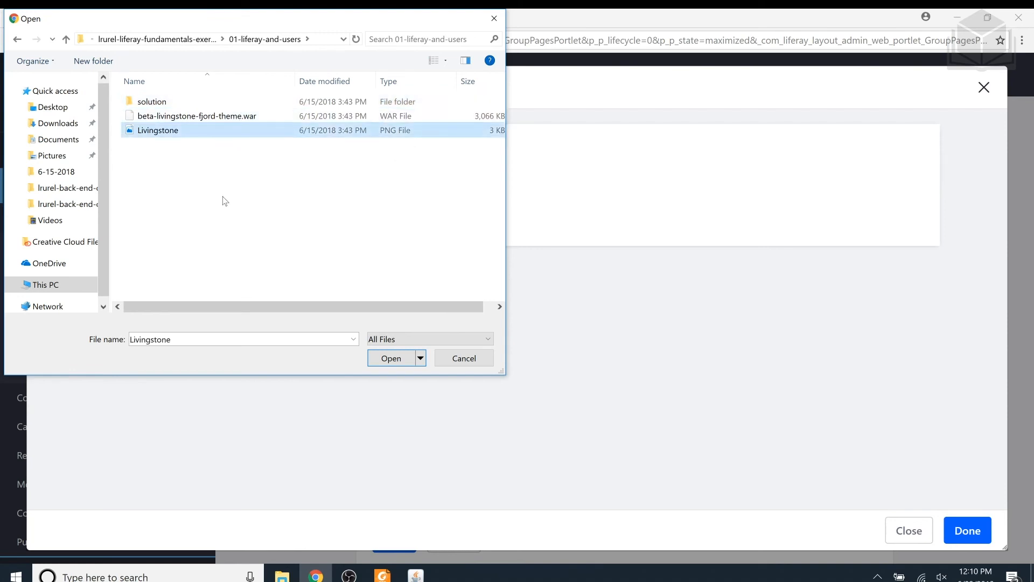
{"action": "left_click", "coordinate": [396, 362]}
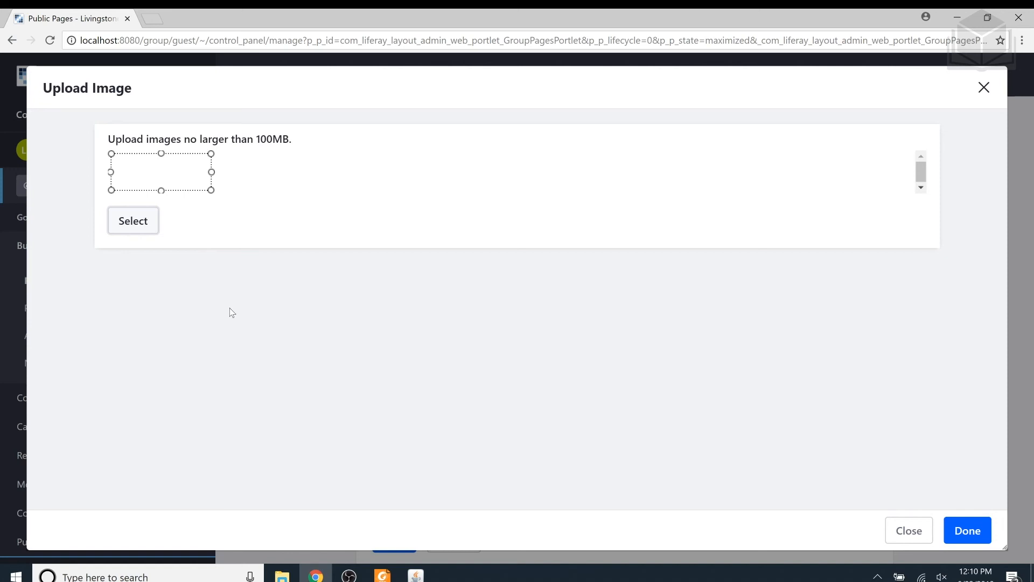
{"action": "left_click", "coordinate": [964, 531]}
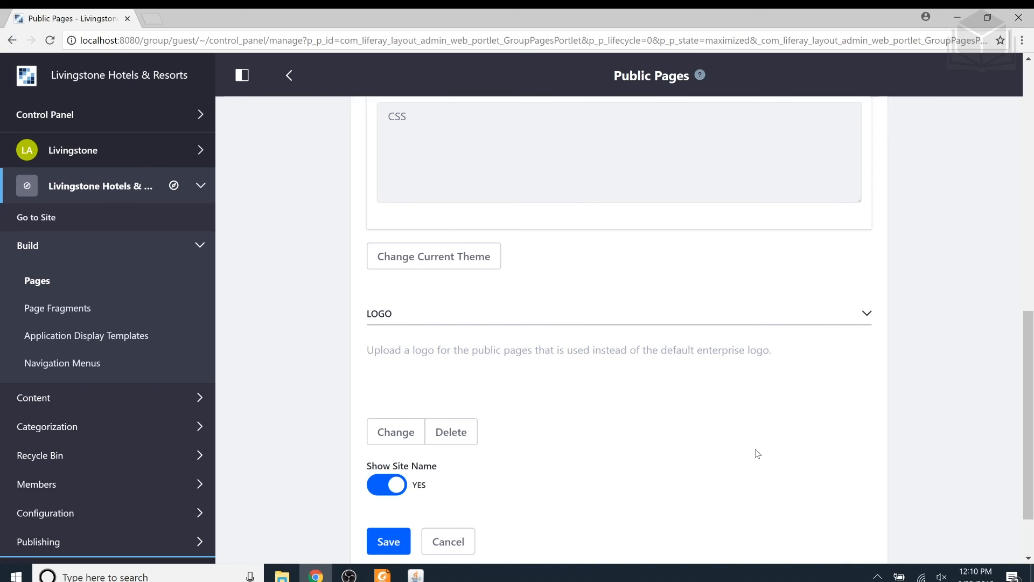
- Save the public pages configuration and go to the portal's home page with the product menu collapsed
{"action": "scroll", "coordinate": [615, 411], "scroll_direction": "down", "scroll_amount": 1}
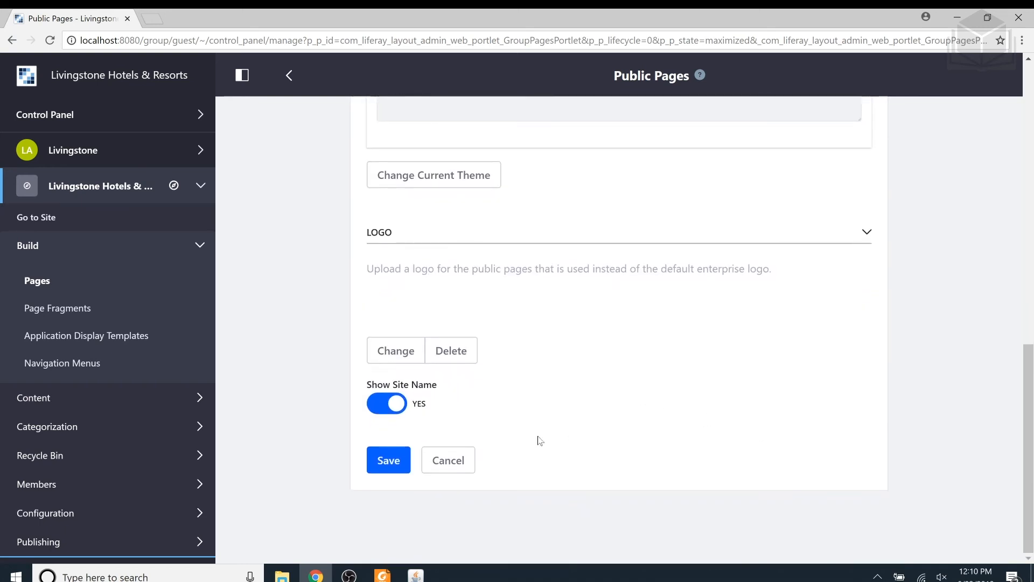
{"action": "left_click", "coordinate": [396, 464]}
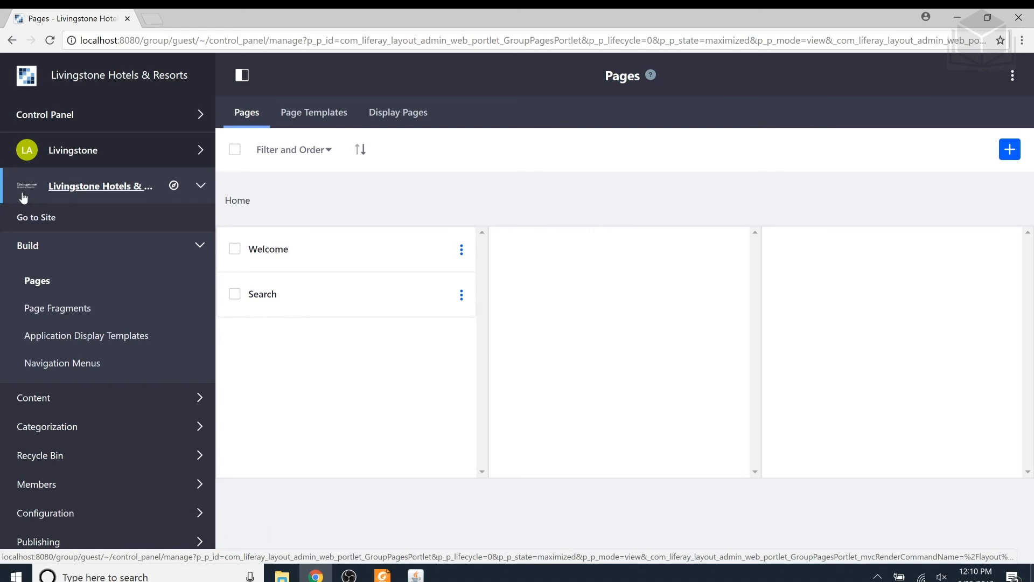
{"action": "left_click", "coordinate": [122, 78]}
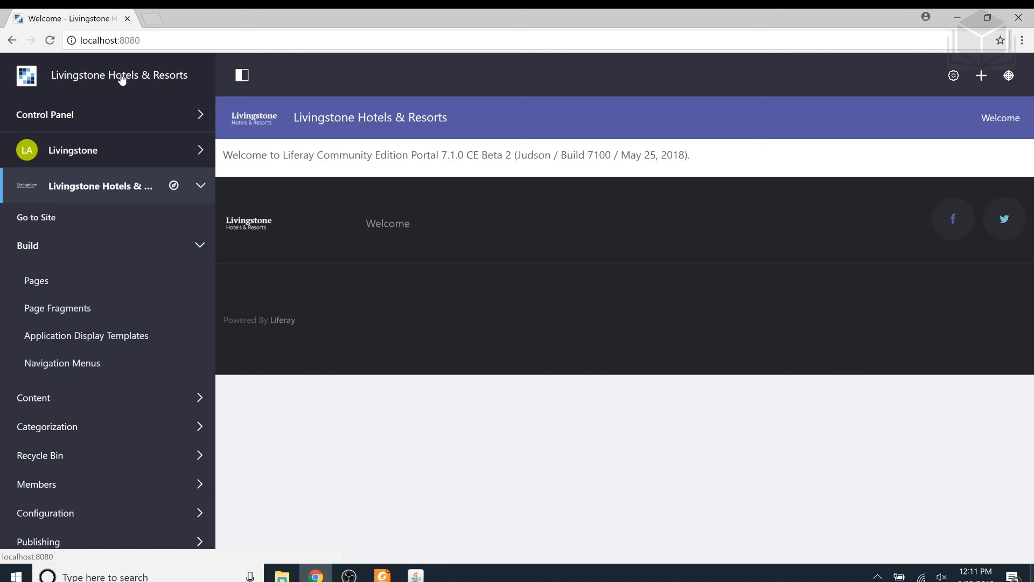
{"action": "left_click", "coordinate": [240, 78]}
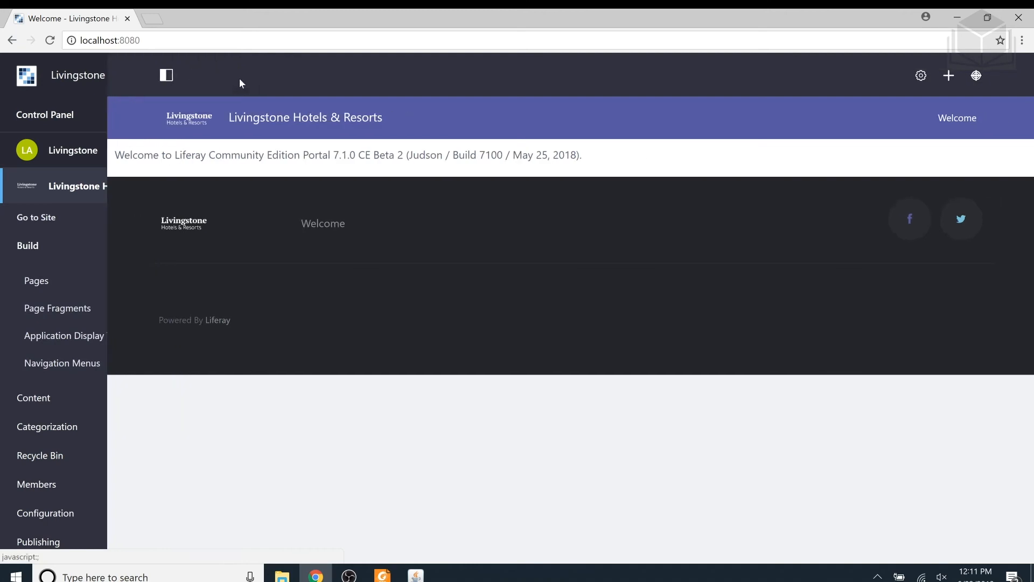